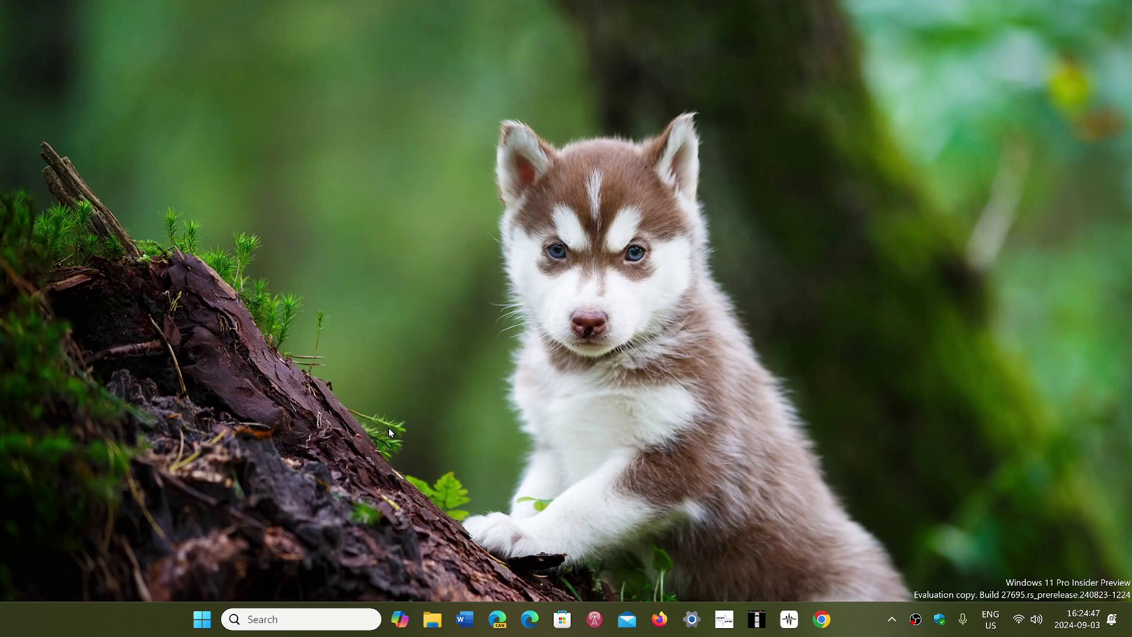
- Open Device Manager from the Start button's right-click quick-link menu
right_click(204, 622)
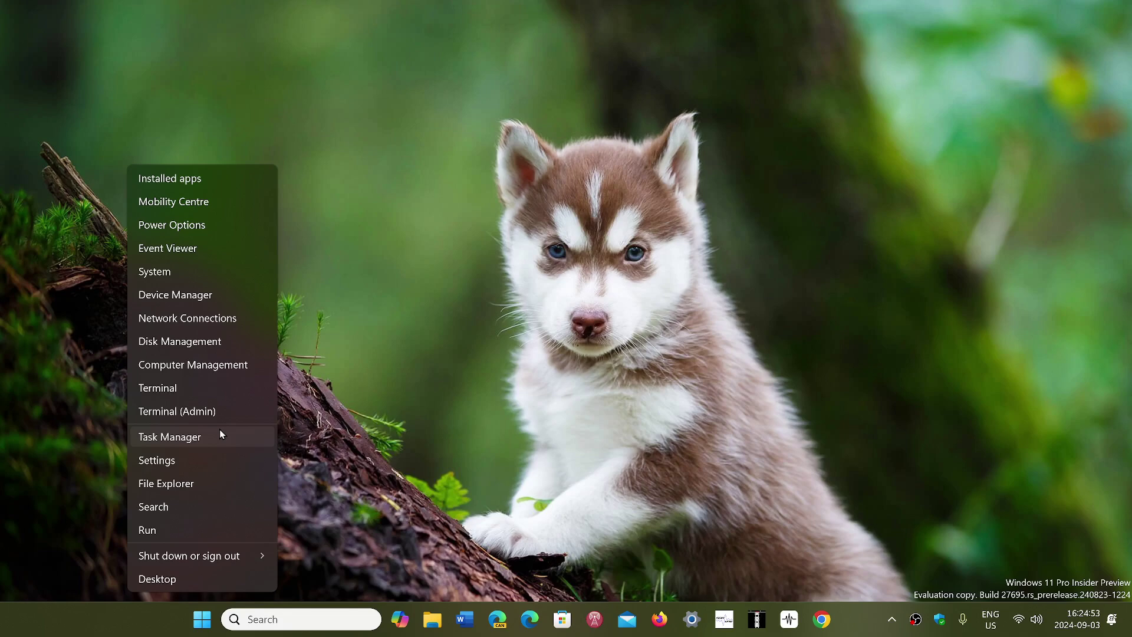
click(217, 296)
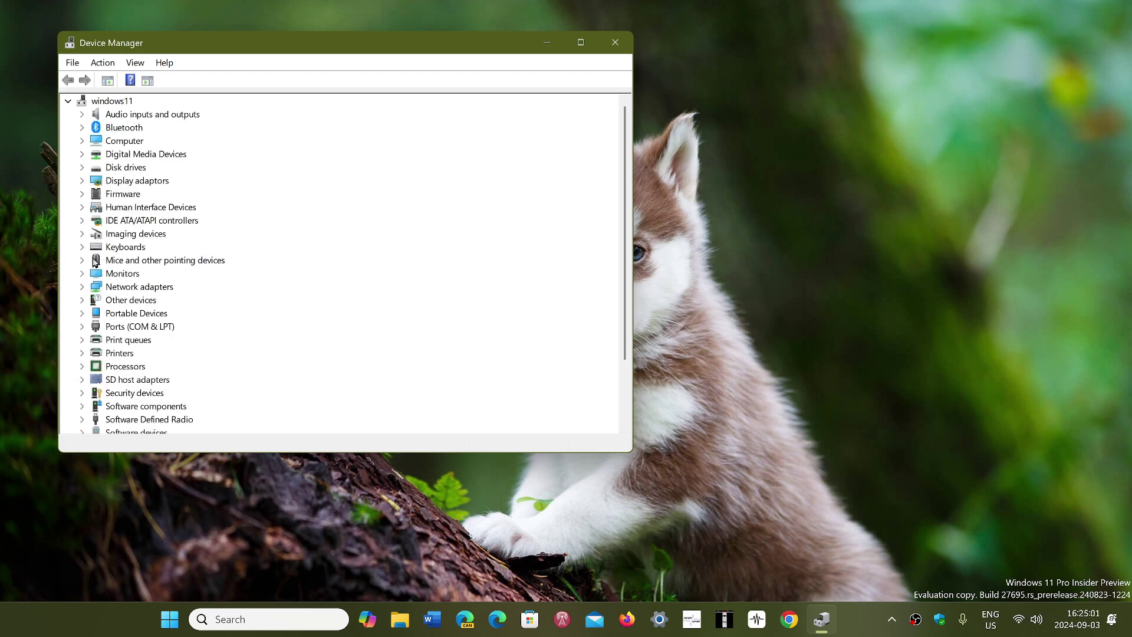
- Expand Display adaptors and open the Intel(R) Iris(R) Plus Graphics 655 properties
click(81, 182)
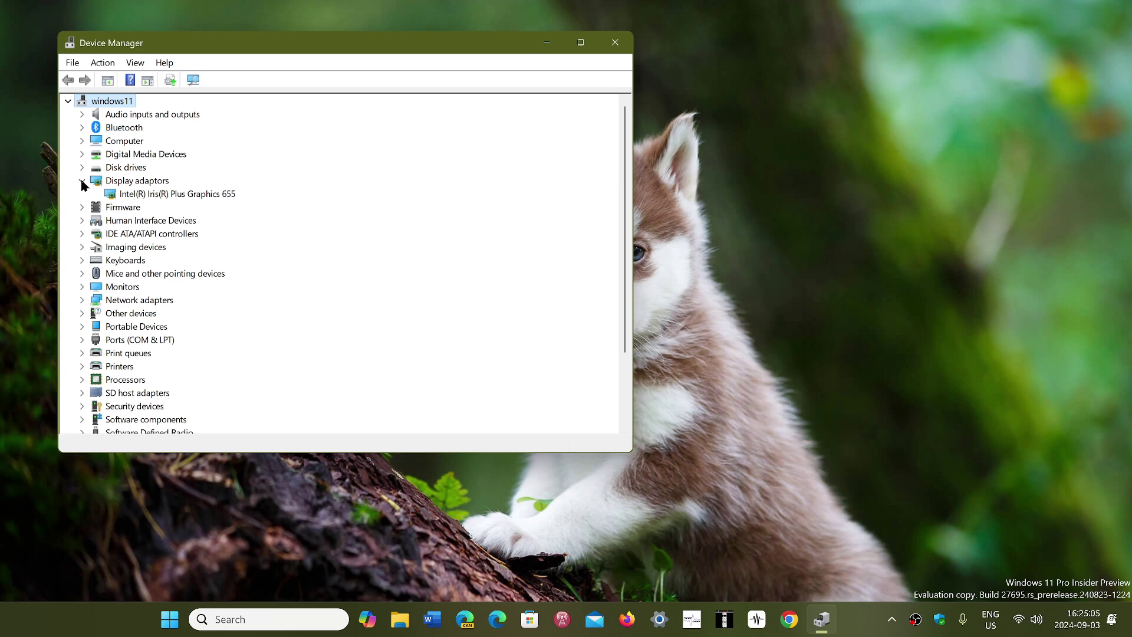
double_click(161, 199)
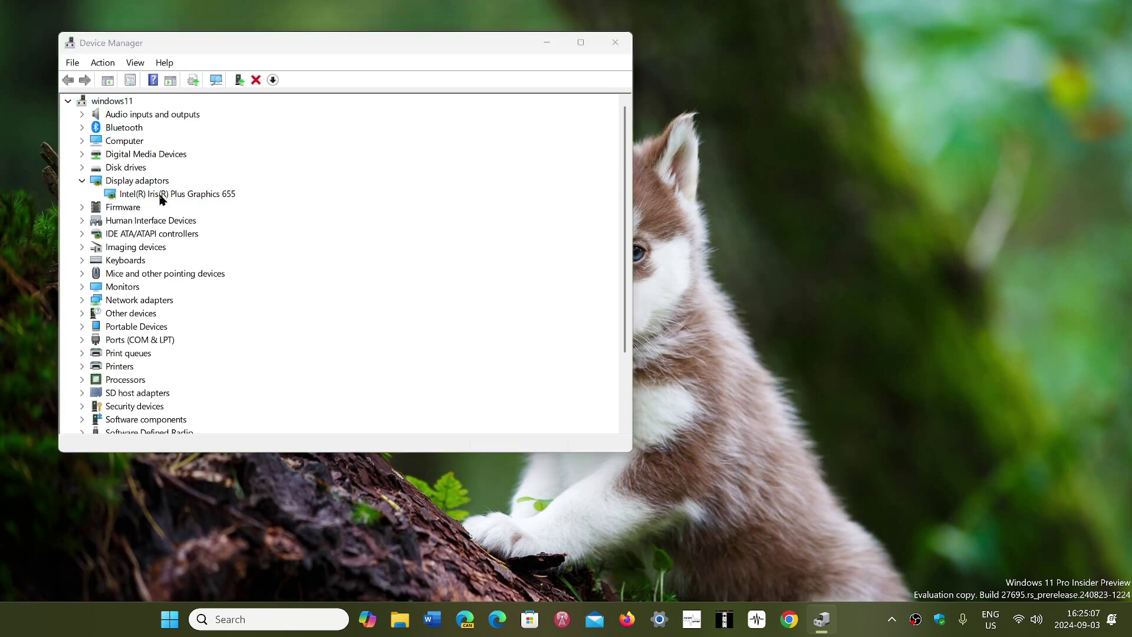
- Show the Driver tab: Intel Corporation, version 27.20.100.8935, dated 2020-10-28
click(257, 111)
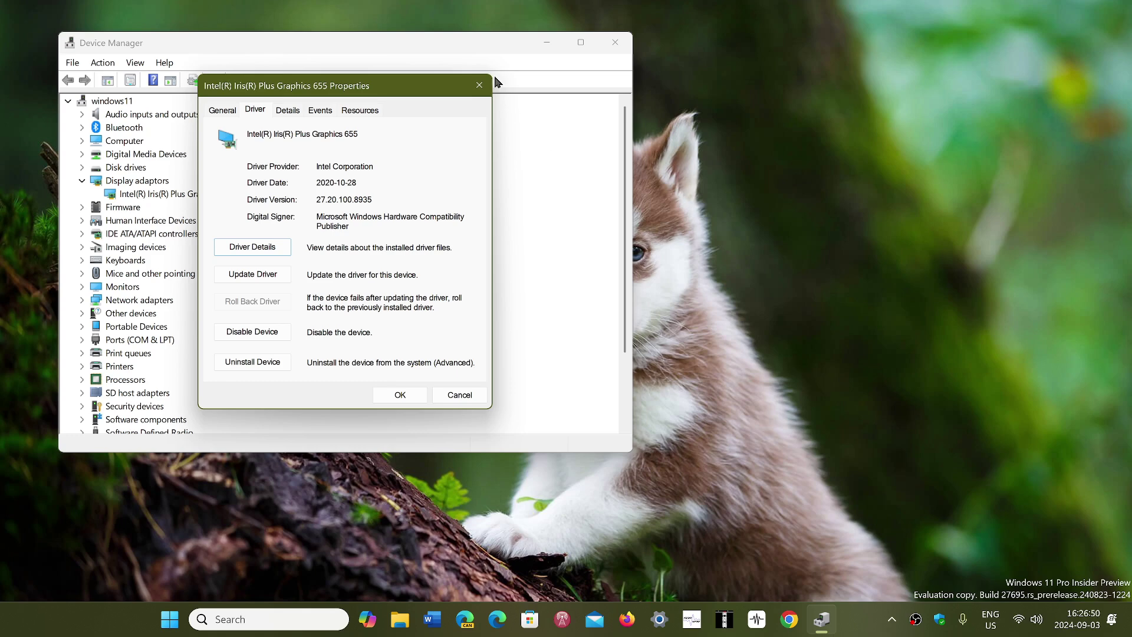
- Close the graphics adapter's properties dialog and the Device Manager window
click(478, 88)
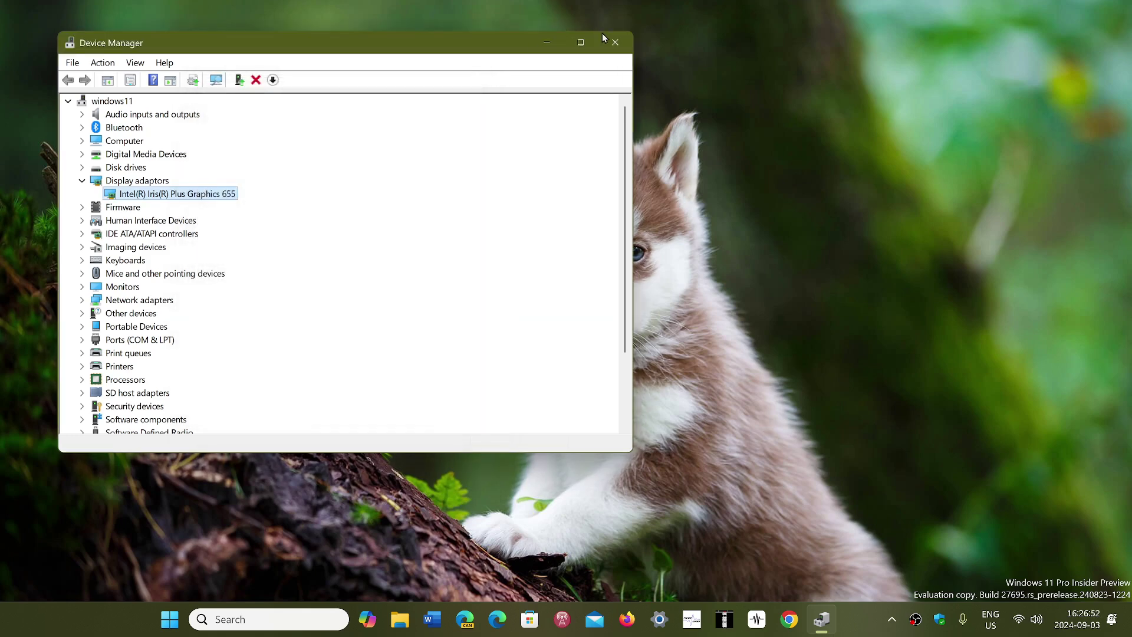
click(616, 43)
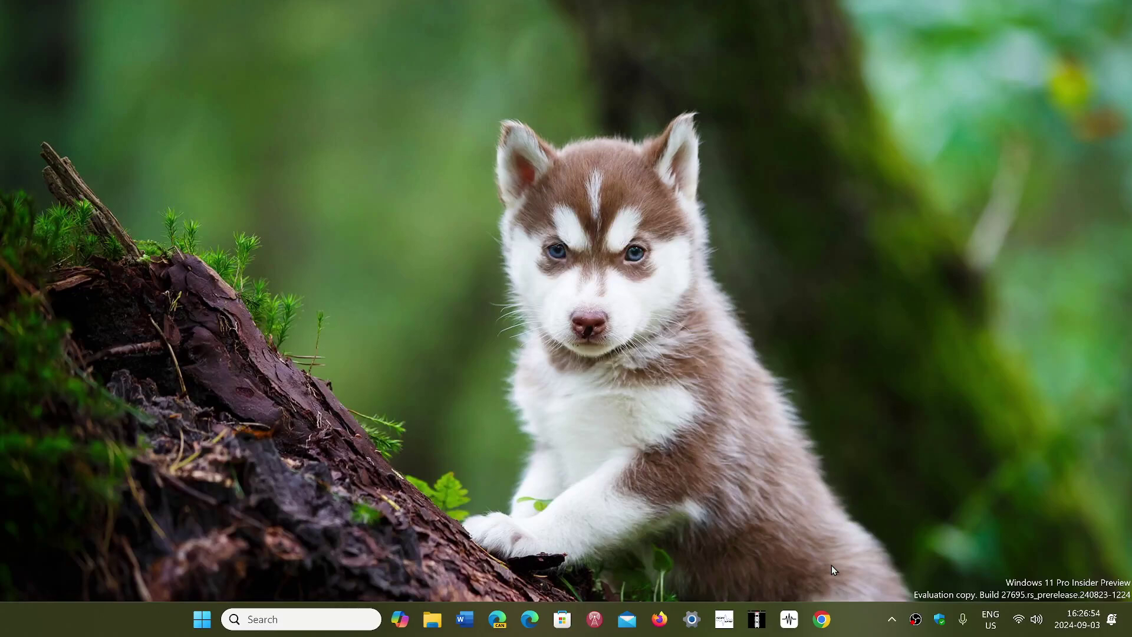